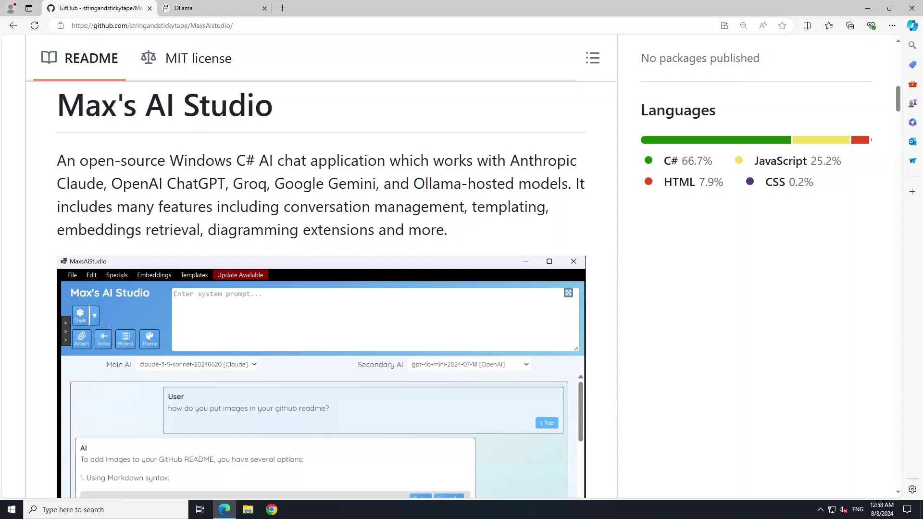
# - Download the Windows (Preview) version of Ollama from its website and install it with OllamaSetup.exe
pyautogui.click(212, 8)
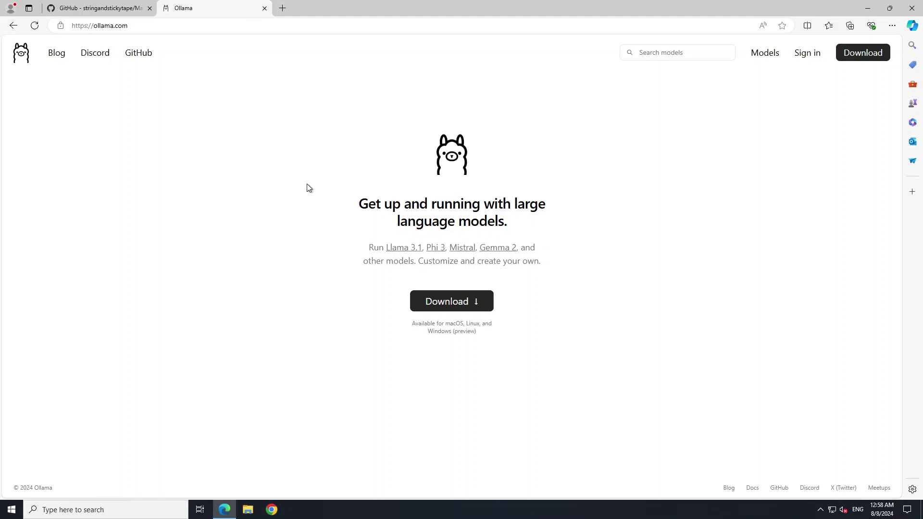
pyautogui.click(116, 9)
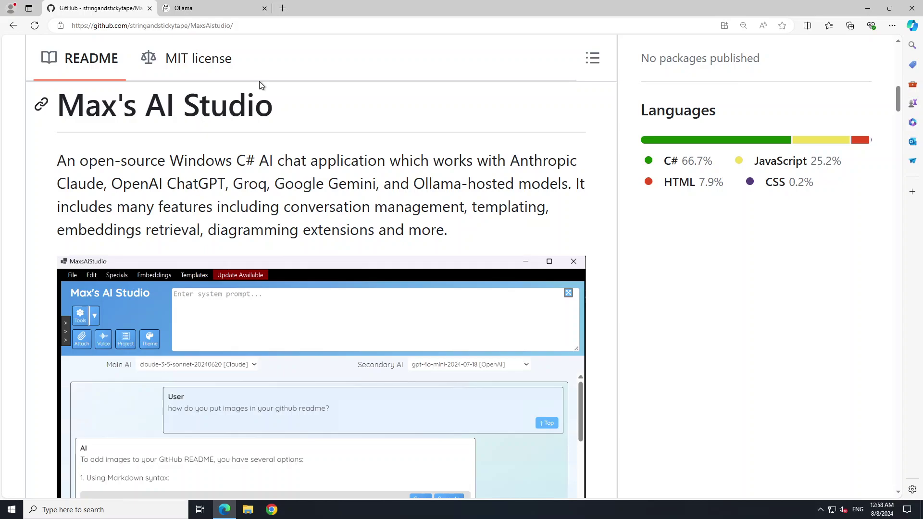
pyautogui.click(201, 9)
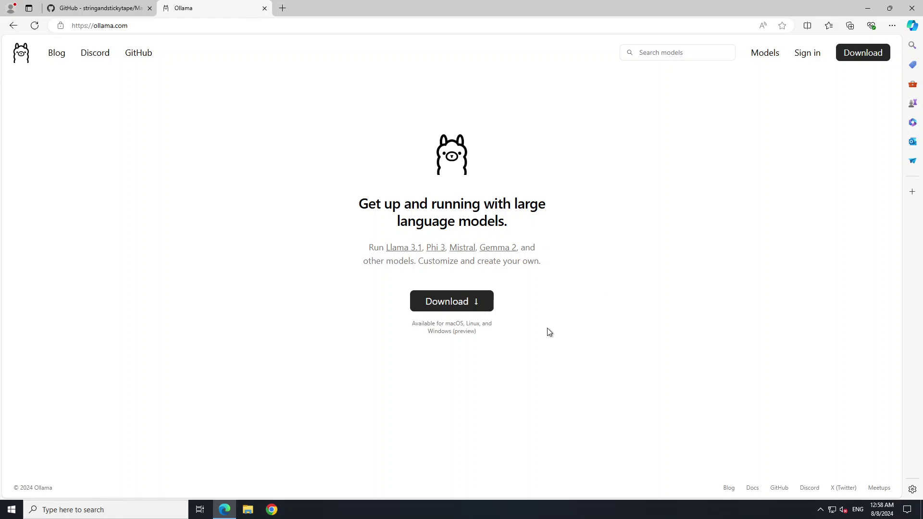
pyautogui.click(452, 304)
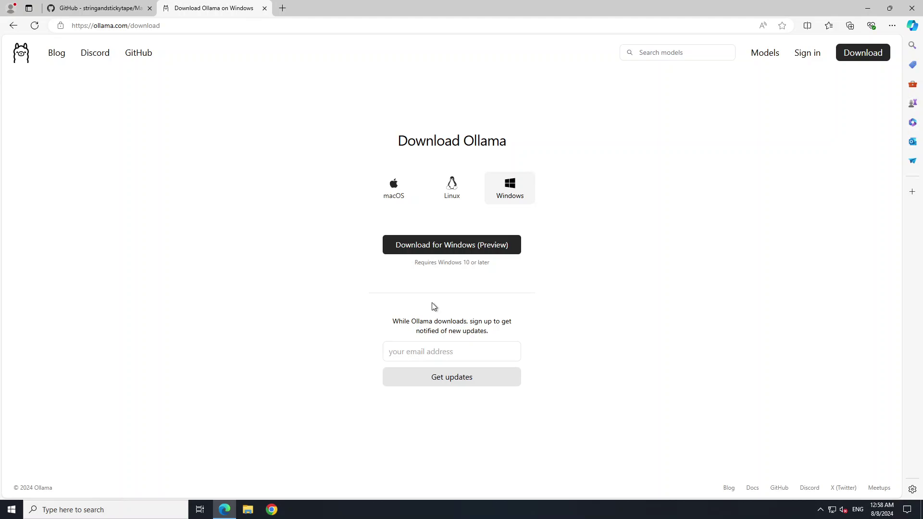
pyautogui.click(440, 249)
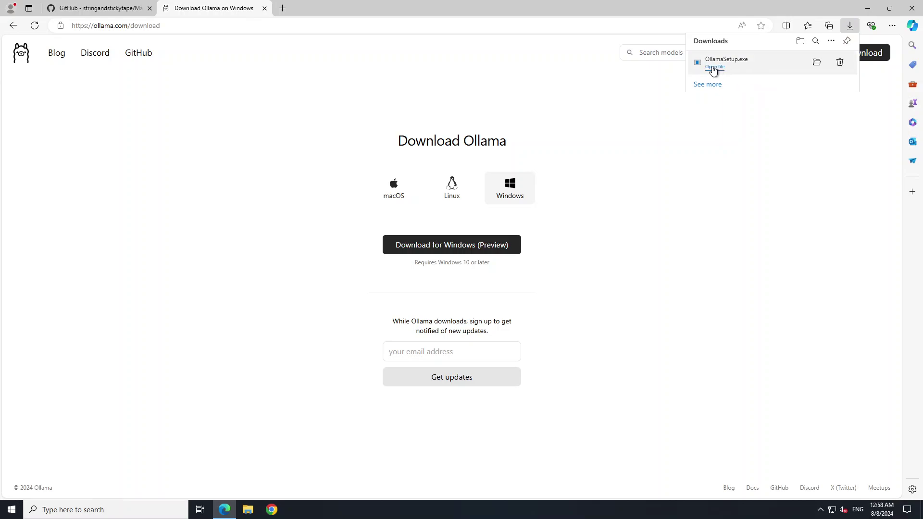
pyautogui.click(712, 68)
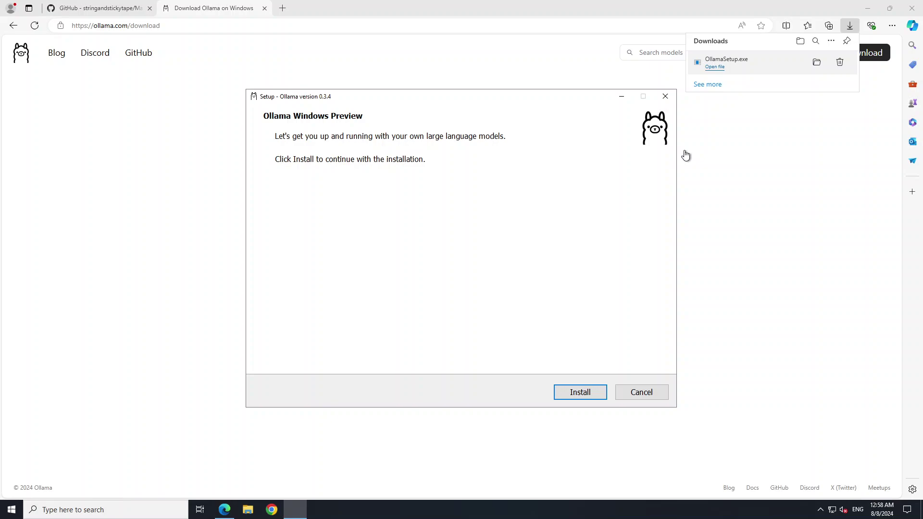
pyautogui.click(589, 391)
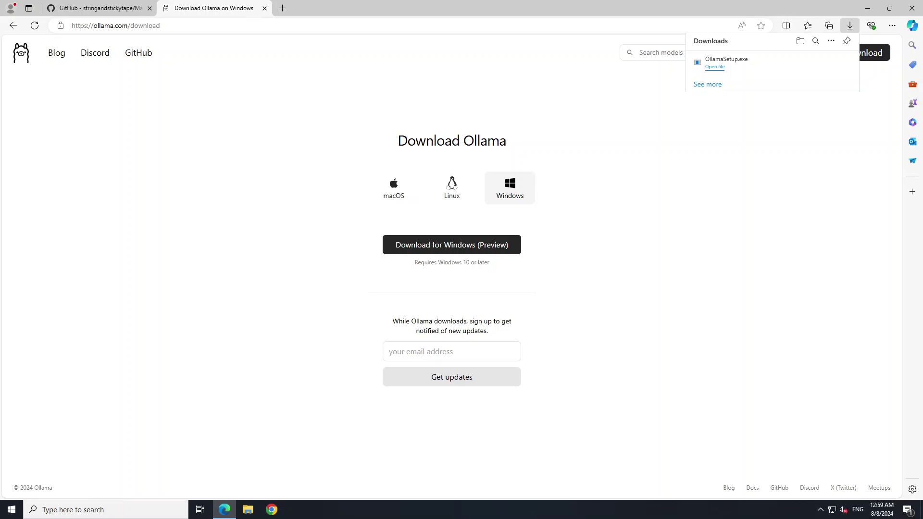
# - Open a Command Prompt and list the locally installed models with "ollama list"
pyautogui.hotkey('ctrl', 'shift', 'Tab')
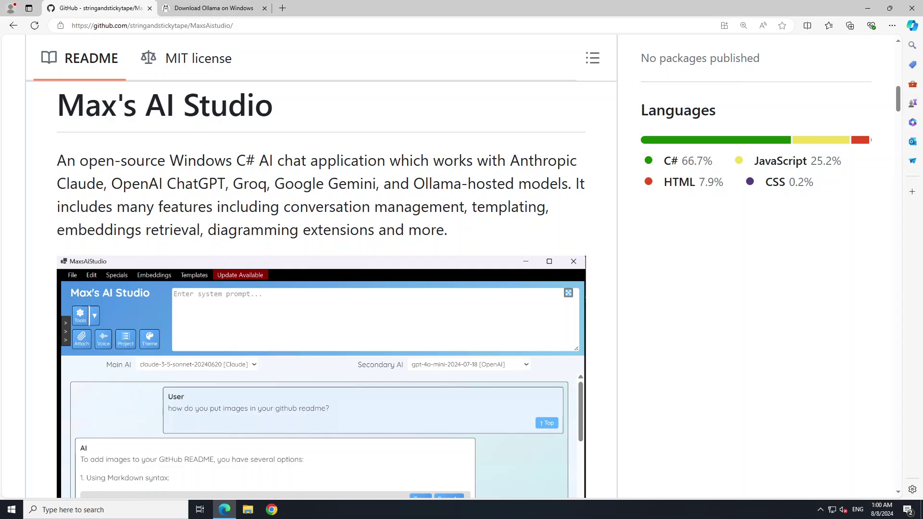
pyautogui.click(128, 508)
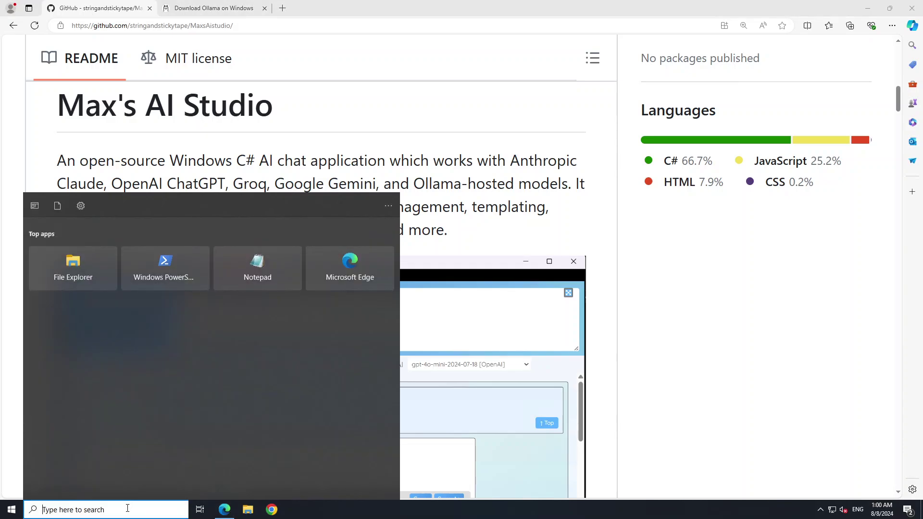
pyautogui.write('cmd')
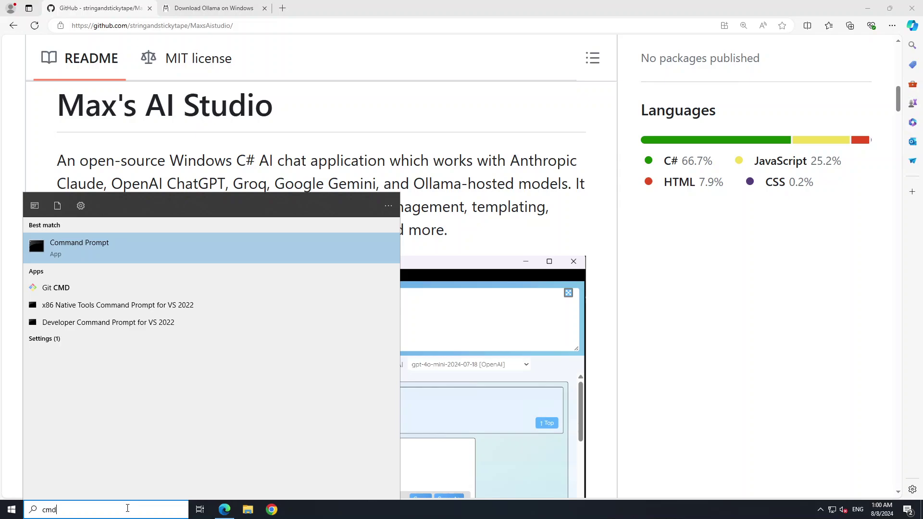
pyautogui.press('Return')
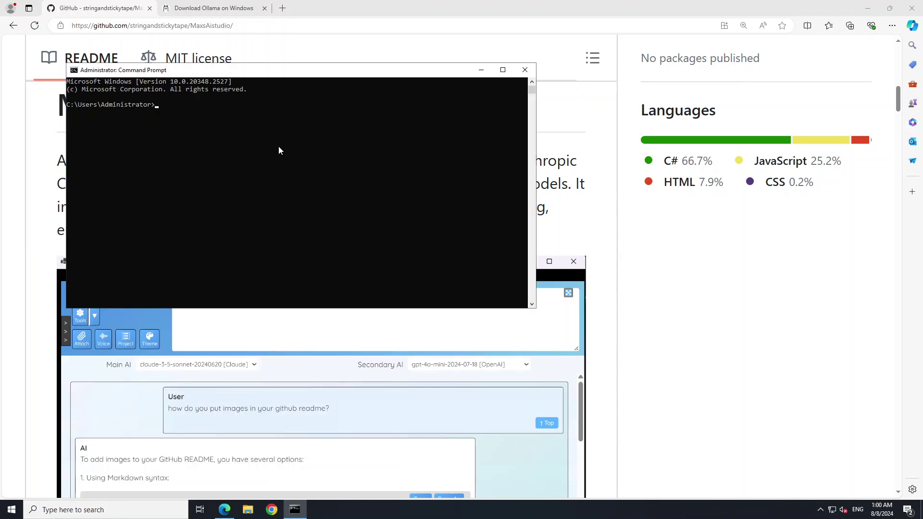
pyautogui.write('ollama list')
pyautogui.press('Return')
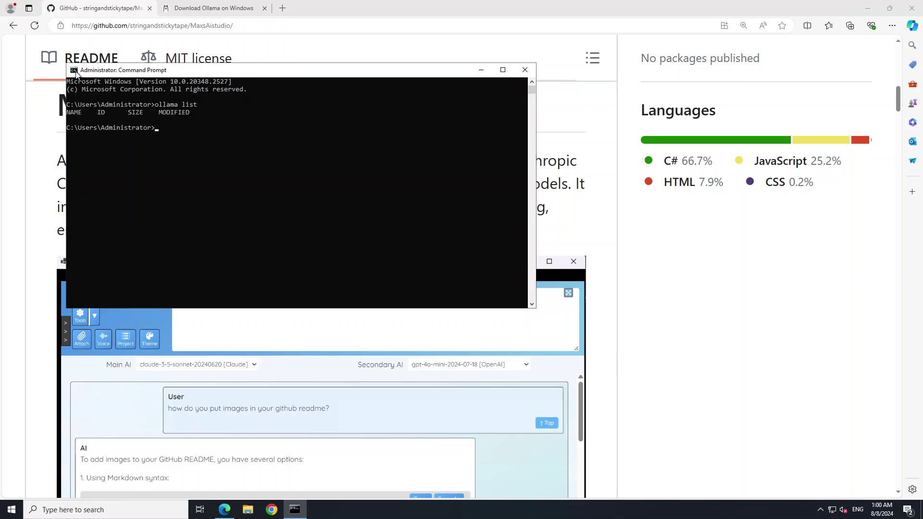
# - Set the Command Prompt font to size 20 with bold text
pyautogui.click(74, 70)
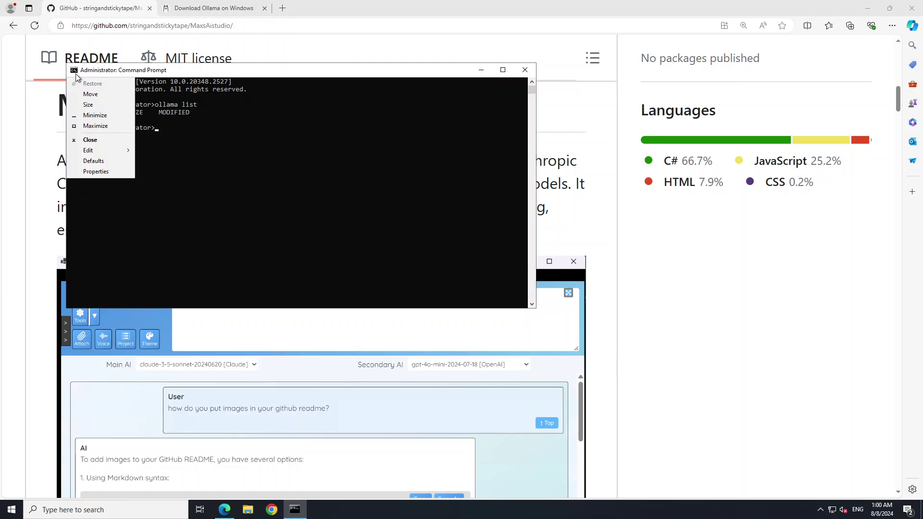
pyautogui.click(96, 171)
pyautogui.click(113, 95)
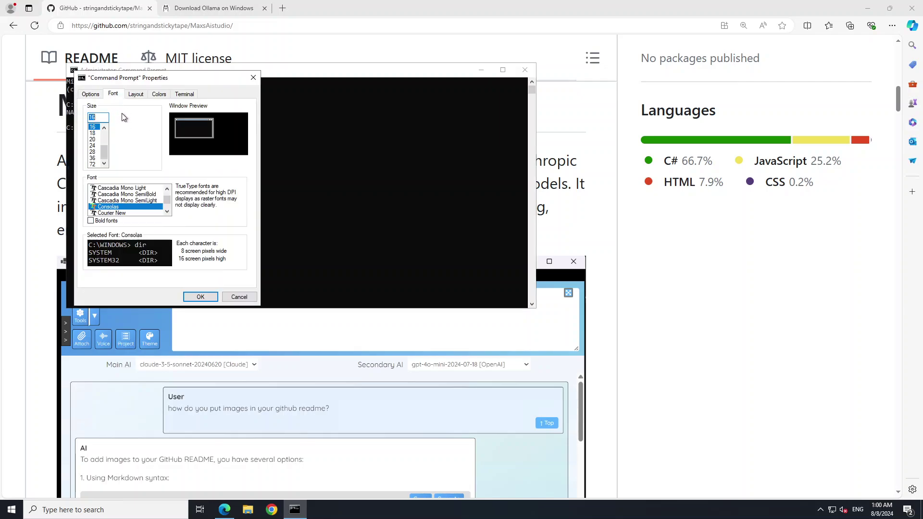
pyautogui.click(93, 140)
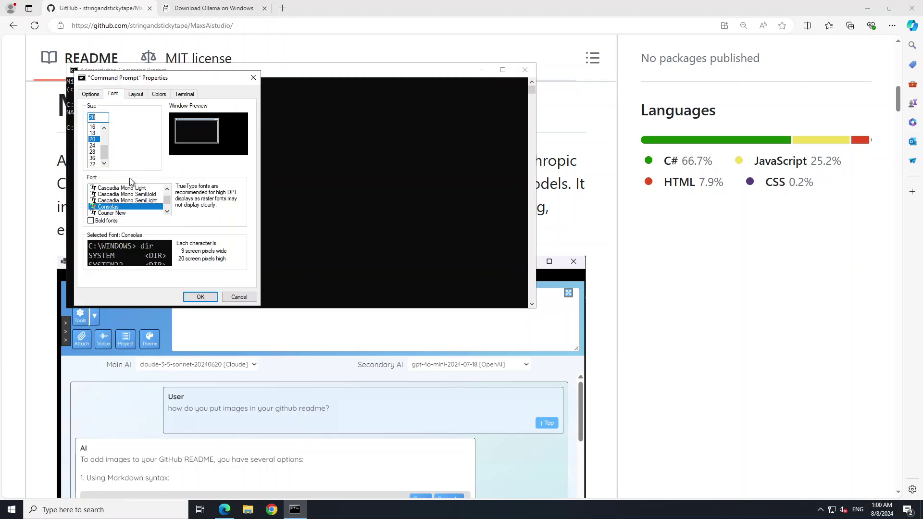
pyautogui.click(91, 221)
pyautogui.click(200, 297)
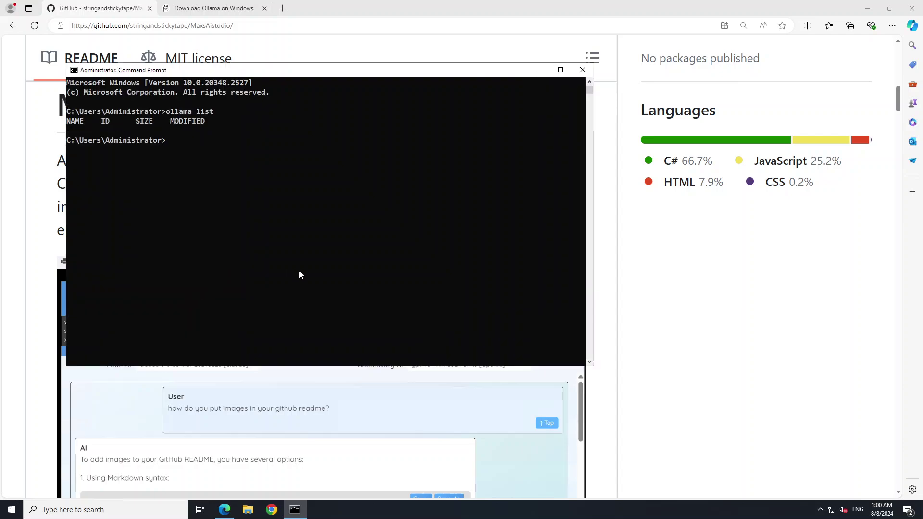
# - Download the Llama 3.1 model with "ollama pull llama3.1"
pyautogui.click(428, 284)
pyautogui.write('ollama pull ll')
pyautogui.write('ama3.1')
pyautogui.press('Return')
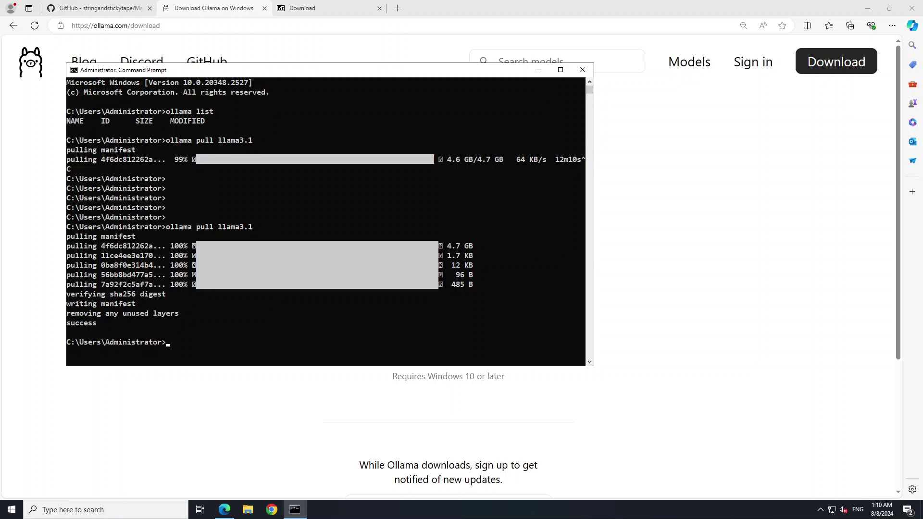
# - Clear the console with "cls" and check the installed models with "ollama list"
pyautogui.click(272, 331)
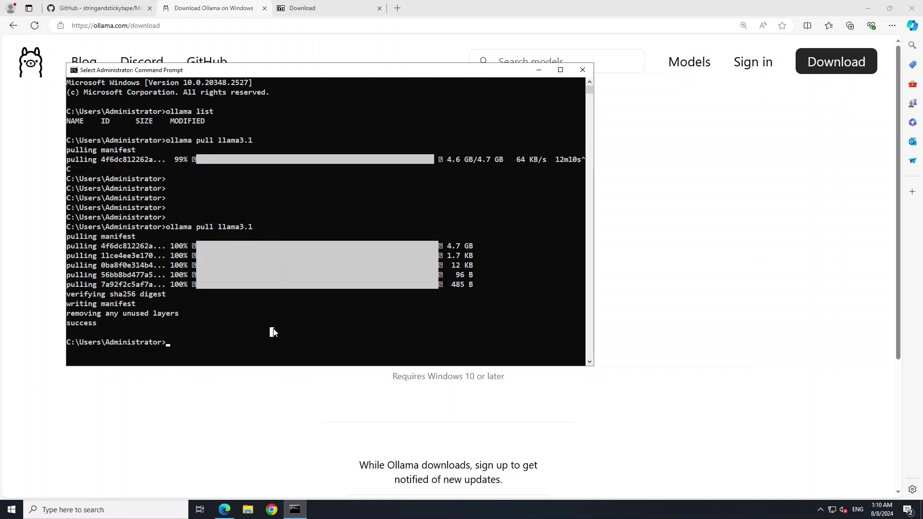
pyautogui.write('cls')
pyautogui.press('Return')
pyautogui.write('ollama list')
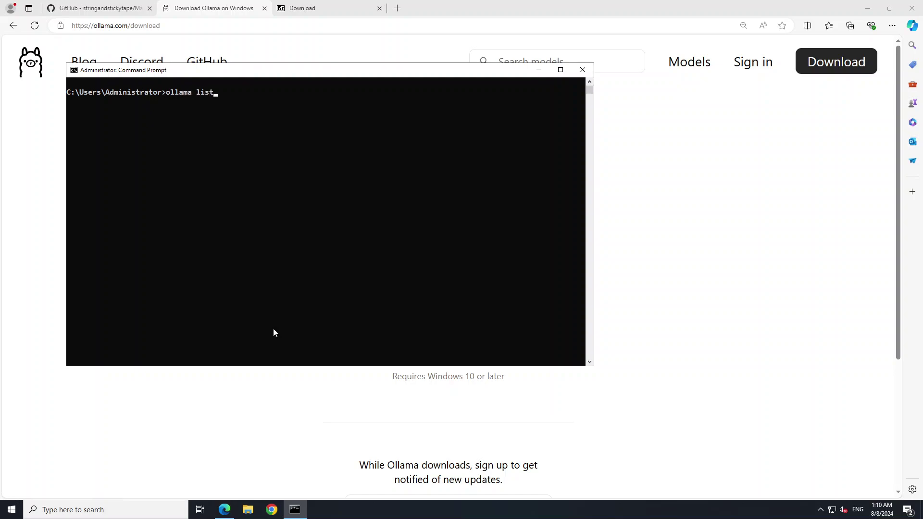
pyautogui.press('Return')
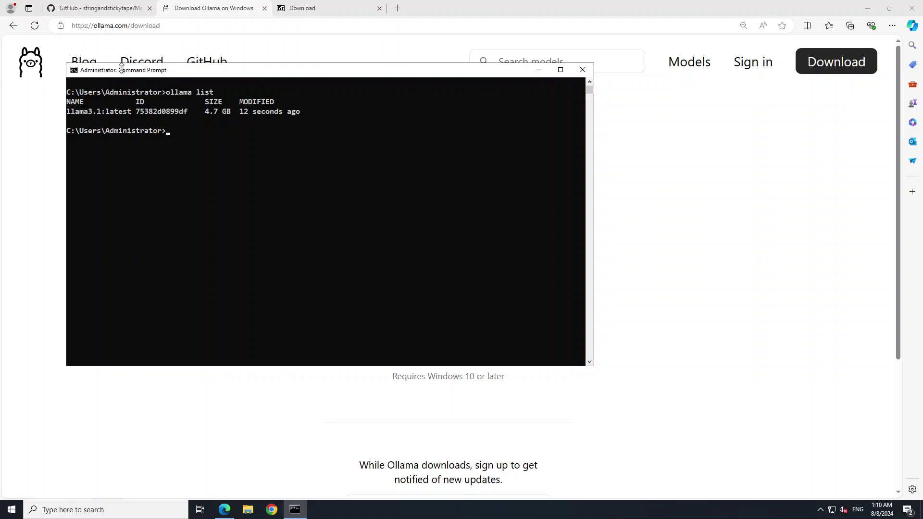
# - Switch to the Max's AI Studio GitHub page and download MaxsAIStudio-v0.2.7z from the latest release, 0.2
pyautogui.click(102, 9)
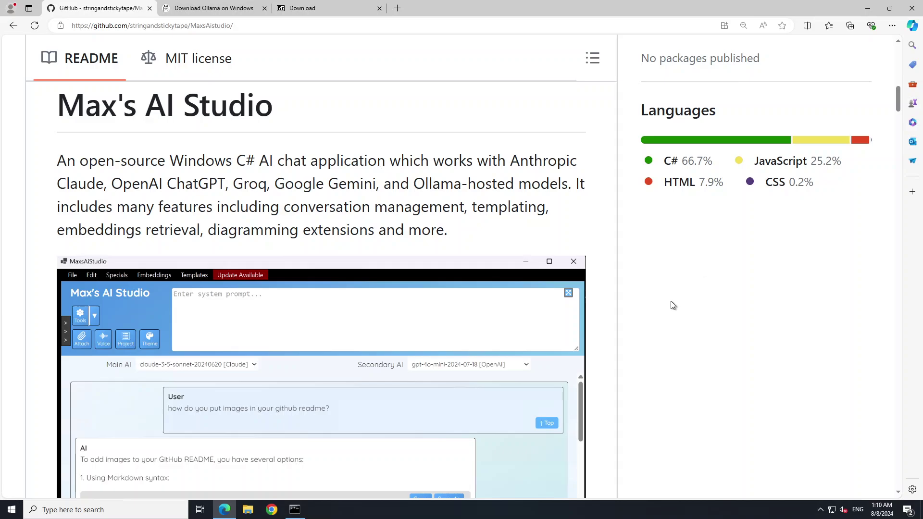
pyautogui.scroll(4, 672, 305)
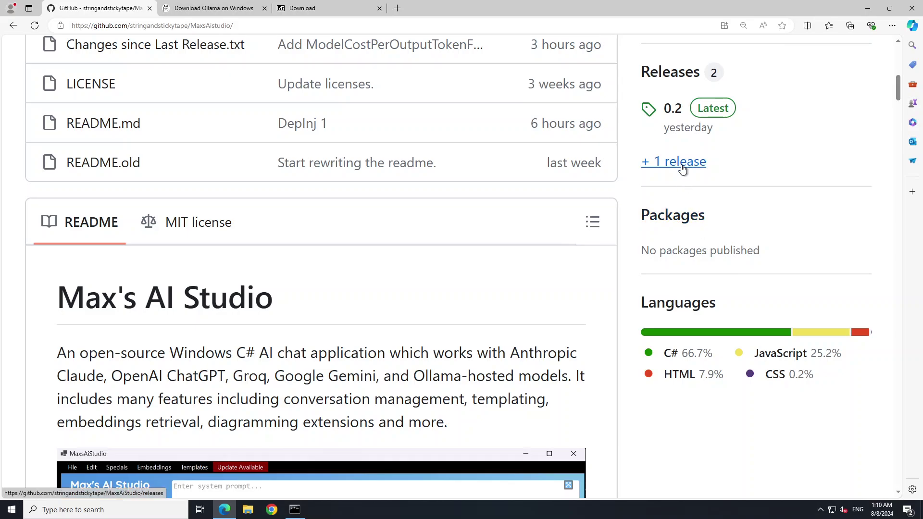
pyautogui.click(722, 115)
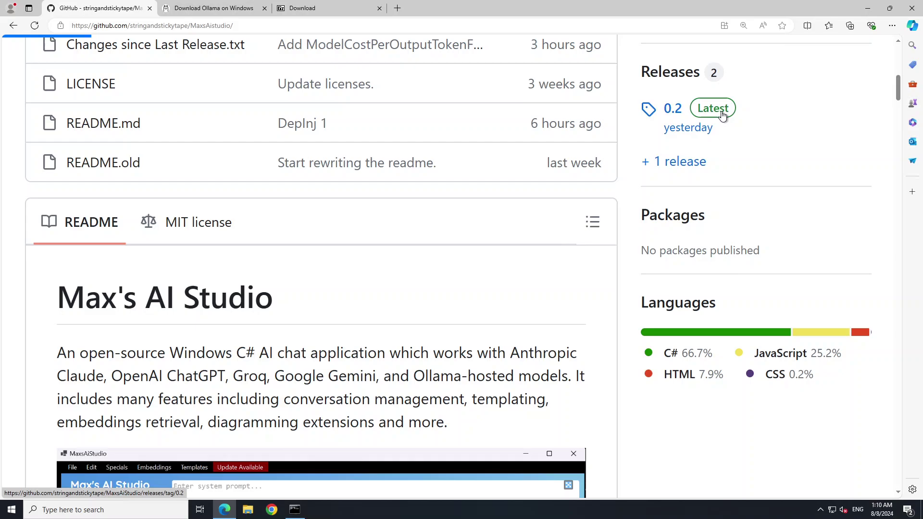
pyautogui.scroll(-2, 522, 250)
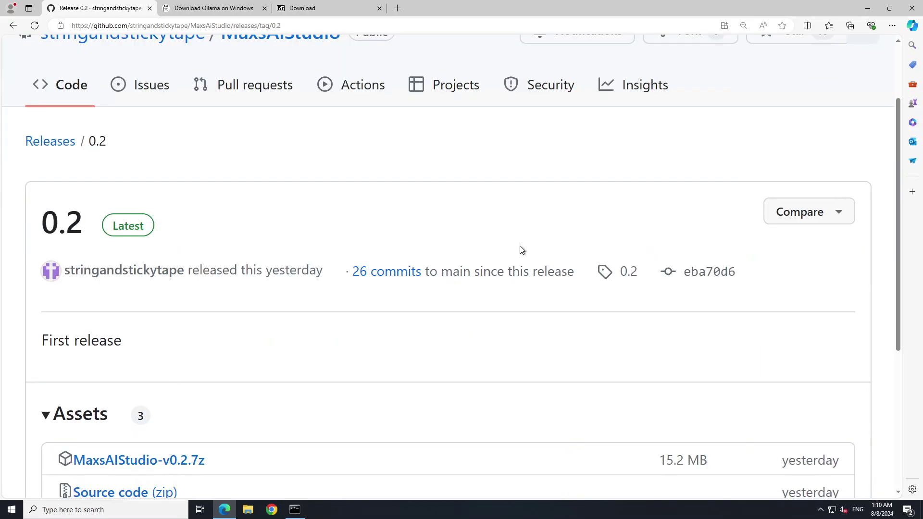
pyautogui.scroll(-1, 522, 250)
pyautogui.scroll(-2, 522, 250)
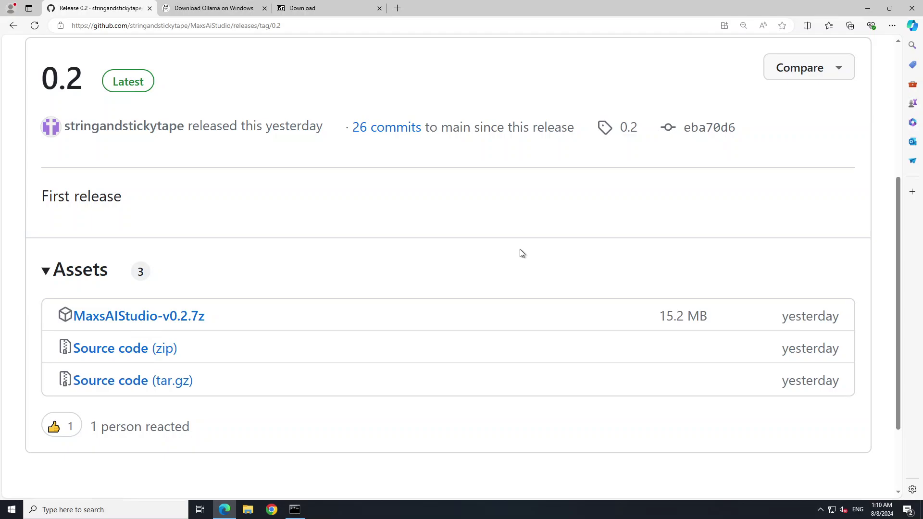
pyautogui.rightClick(131, 318)
pyautogui.click(117, 321)
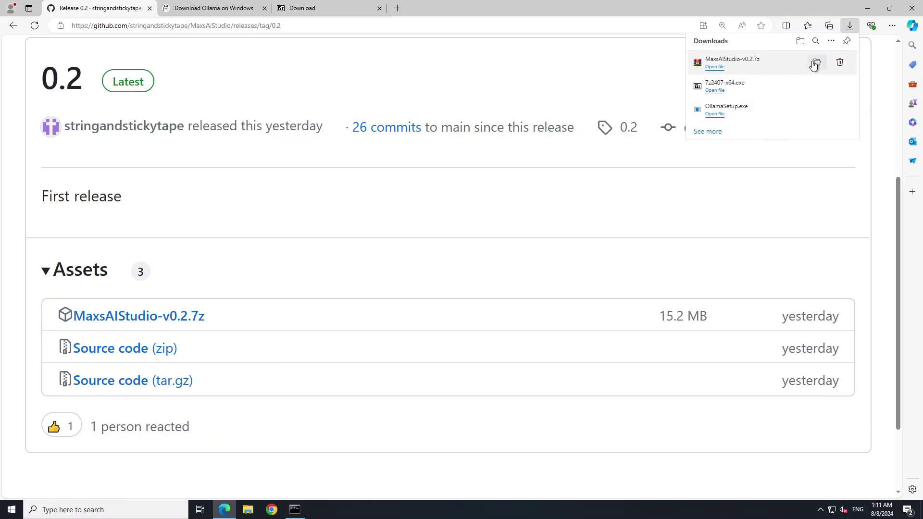
# - Show the downloaded MaxsAIStudio-v0.2 archive in its folder and extract its contents into Downloads
pyautogui.click(816, 63)
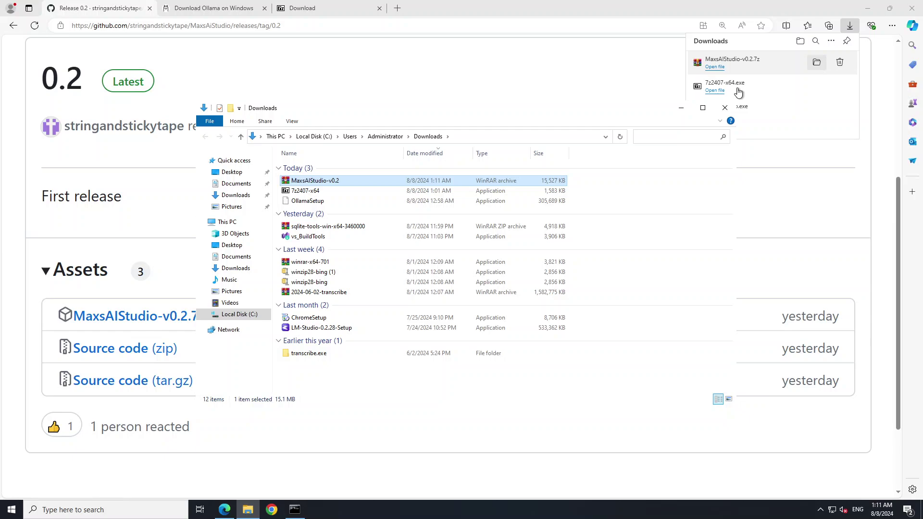
pyautogui.rightClick(330, 185)
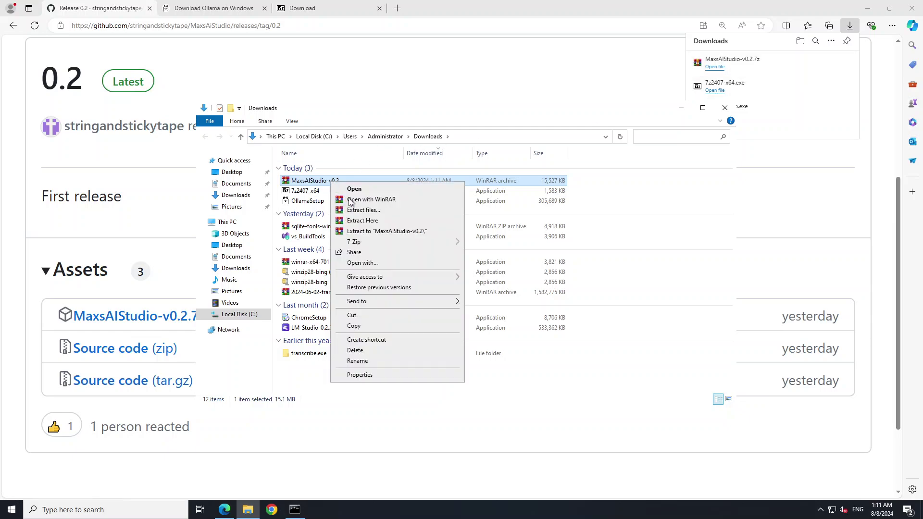
pyautogui.click(364, 222)
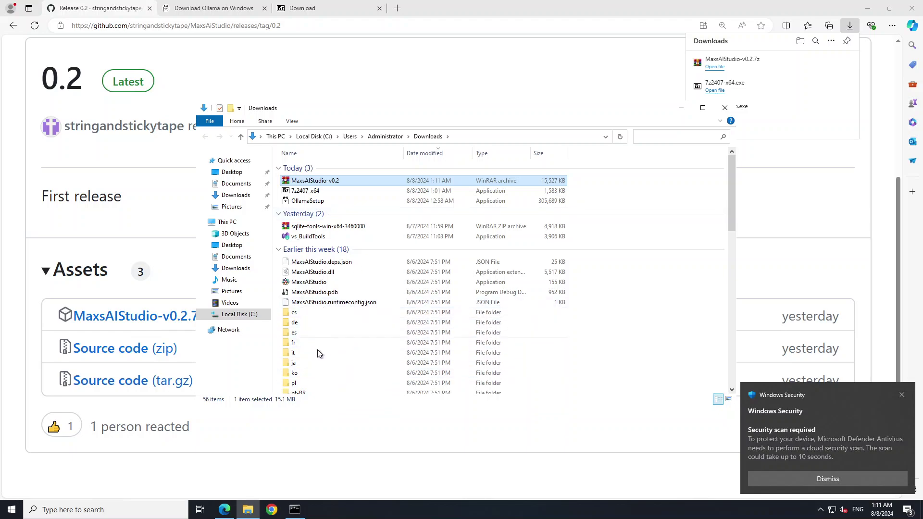
# - Launch the extracted MaxsAIStudio application and allow it to run despite the SmartScreen warning
pyautogui.doubleClick(310, 282)
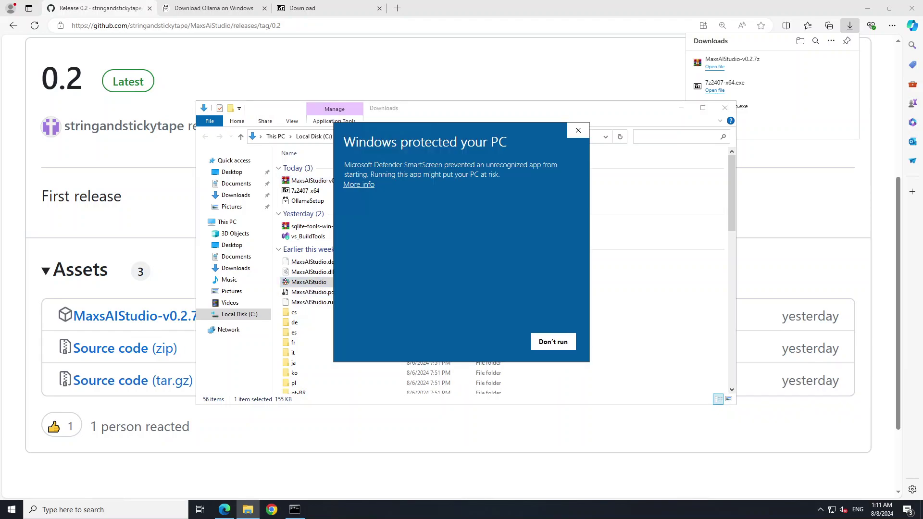
pyautogui.click(363, 185)
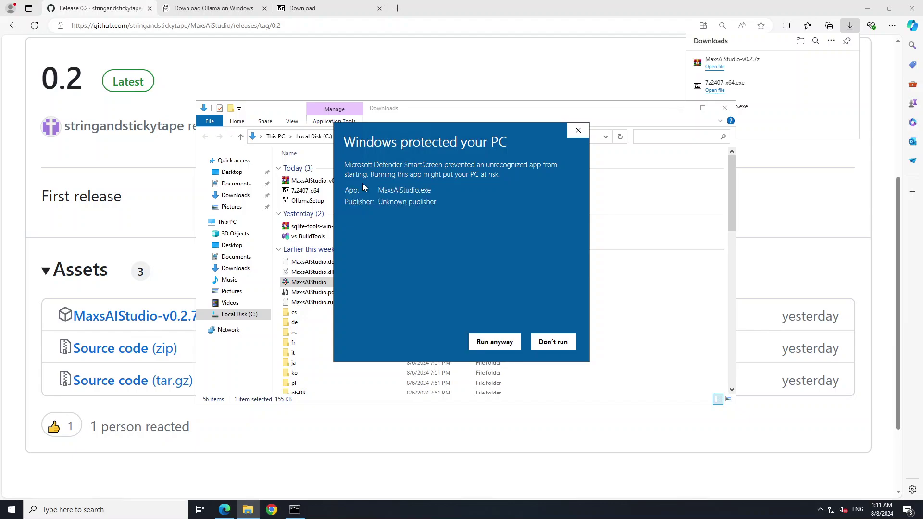
pyautogui.click(497, 342)
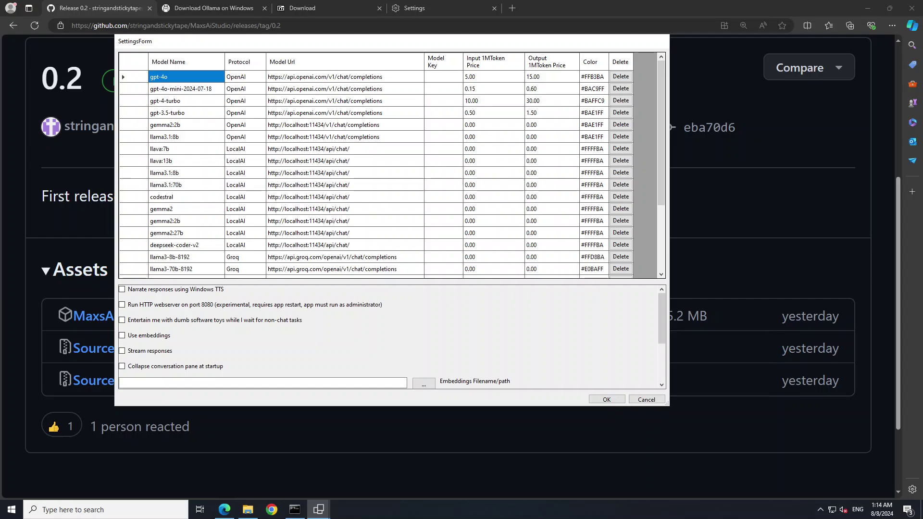
# - Review the LocalAI llama3.1:8b entry, the rest of the model list and the options in the settings form
pyautogui.click(185, 173)
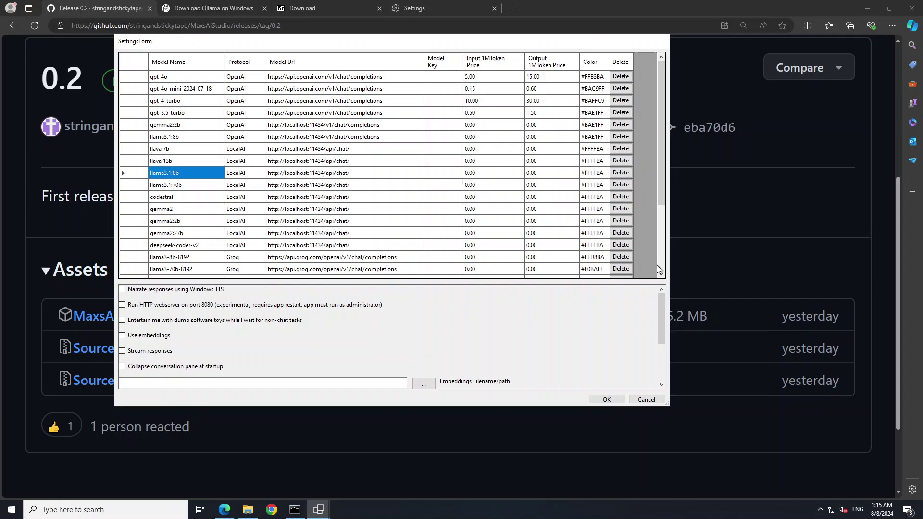
pyautogui.moveTo(661, 193); pyautogui.dragTo(663, 272)
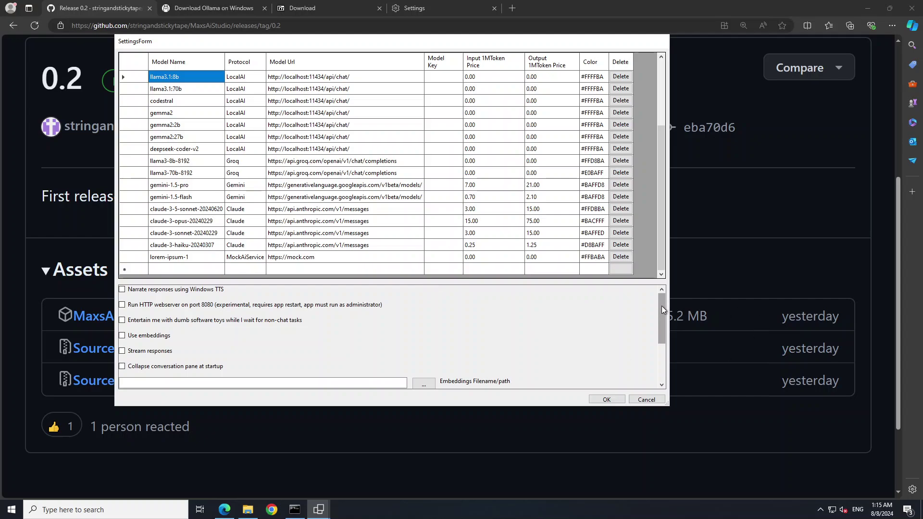
pyautogui.moveTo(662, 306); pyautogui.dragTo(673, 272)
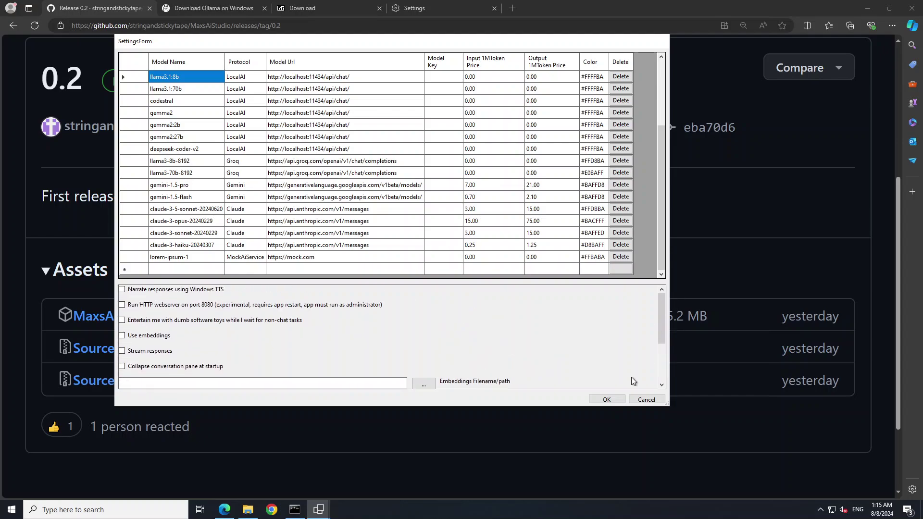
# - Accept the settings form, maximize the main window and set the system prompt to "You are a helpful assistant"
pyautogui.click(606, 399)
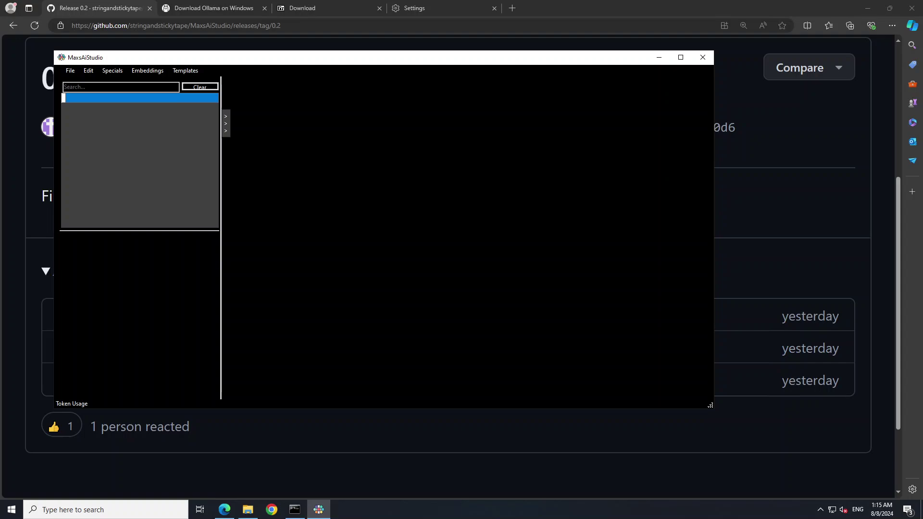
pyautogui.click(681, 57)
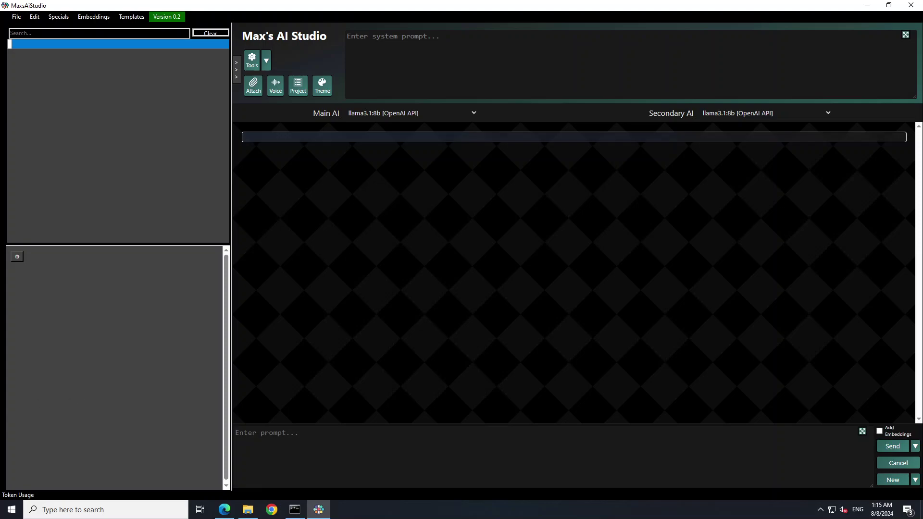
pyautogui.click(347, 36)
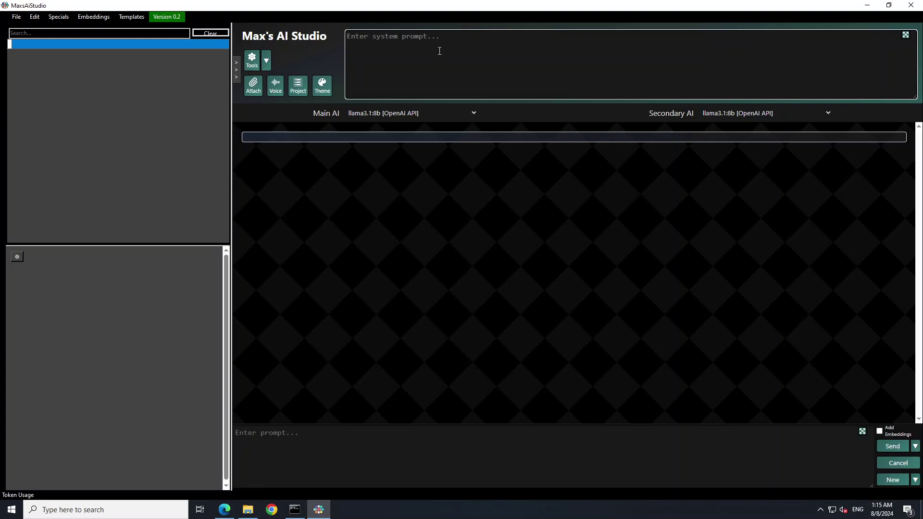
pyautogui.write('You are a helpful assistant')
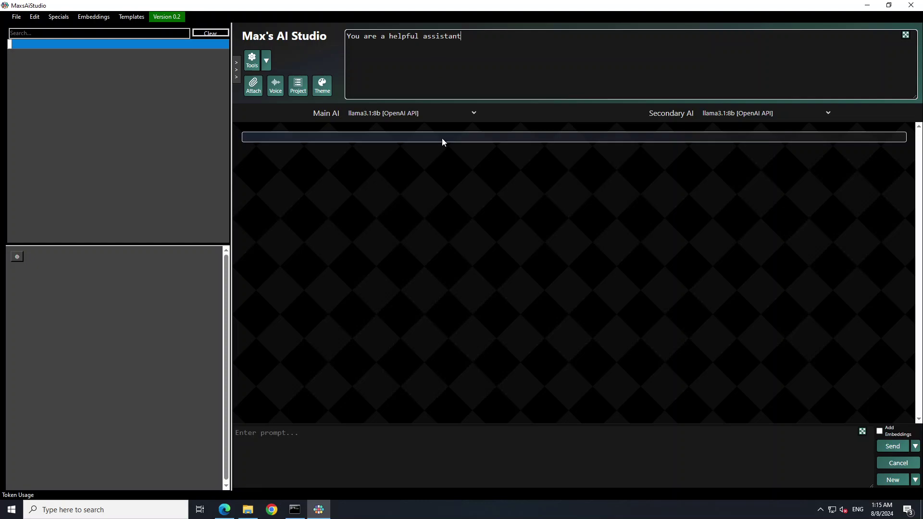
# - Choose llama3.1:8b [OpenAI API] as the Main AI and ask it "what is happiness"
pyautogui.click(396, 115)
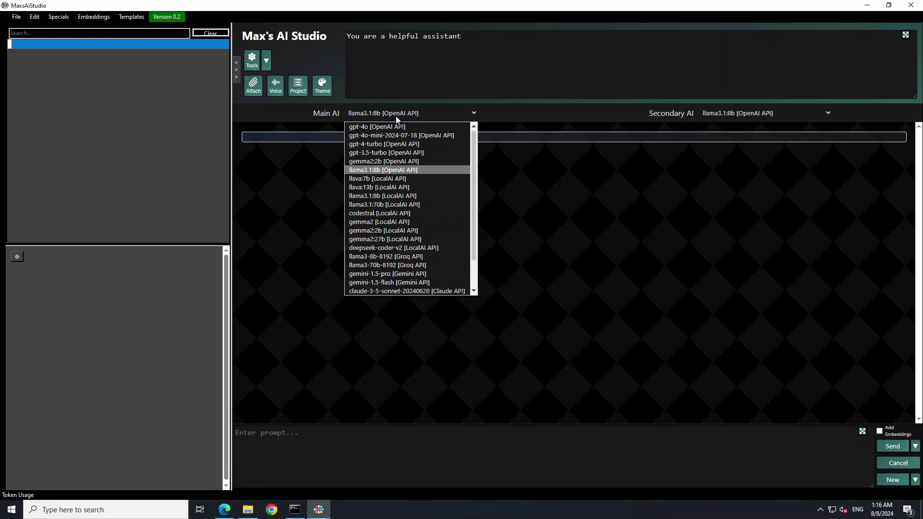
pyautogui.click(388, 170)
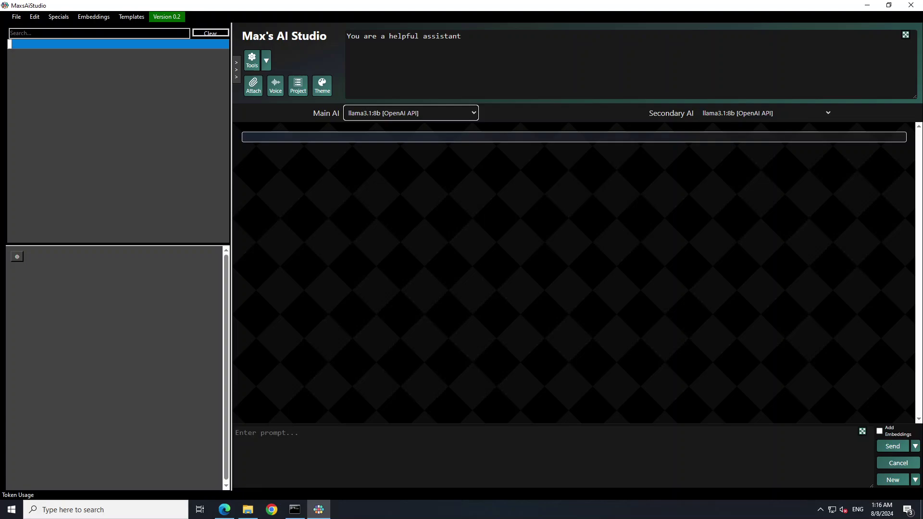
pyautogui.click(329, 439)
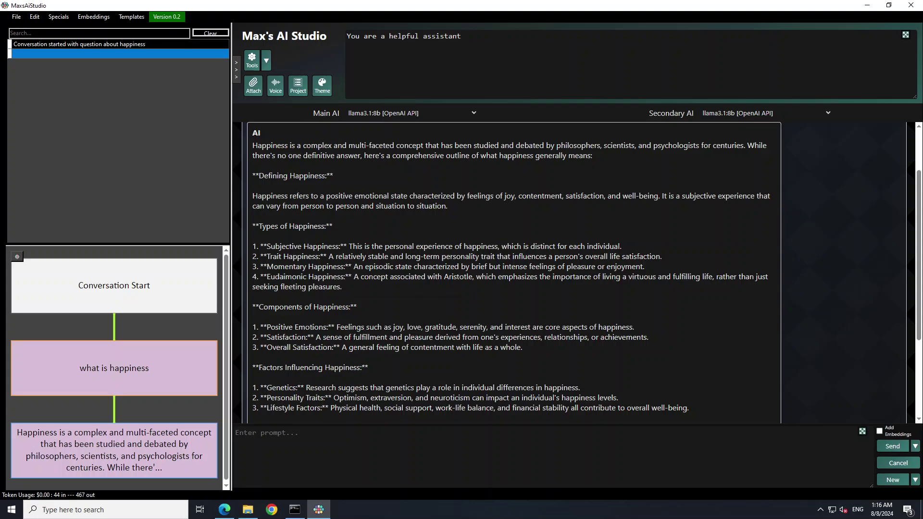
# - Examine the Theme Editor, the list of available tools, and the embedding and file commands without changing anything
pyautogui.click(322, 87)
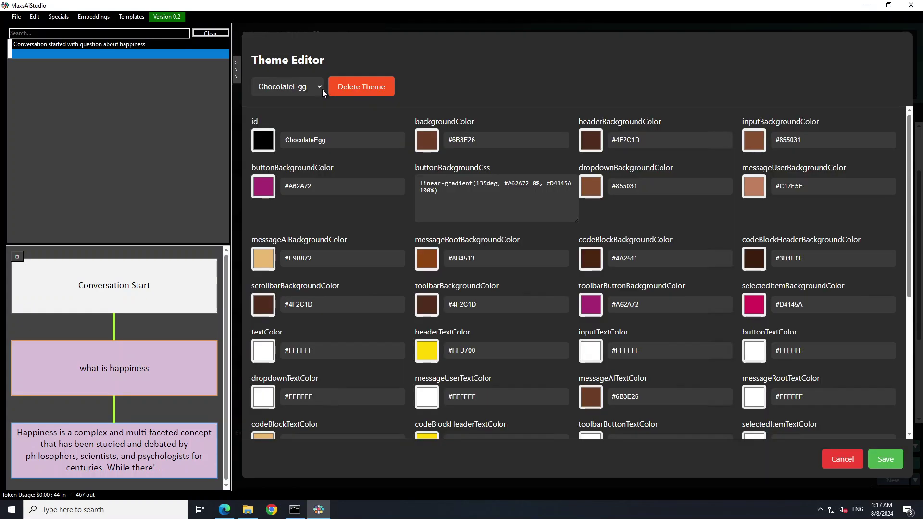
pyautogui.click(842, 460)
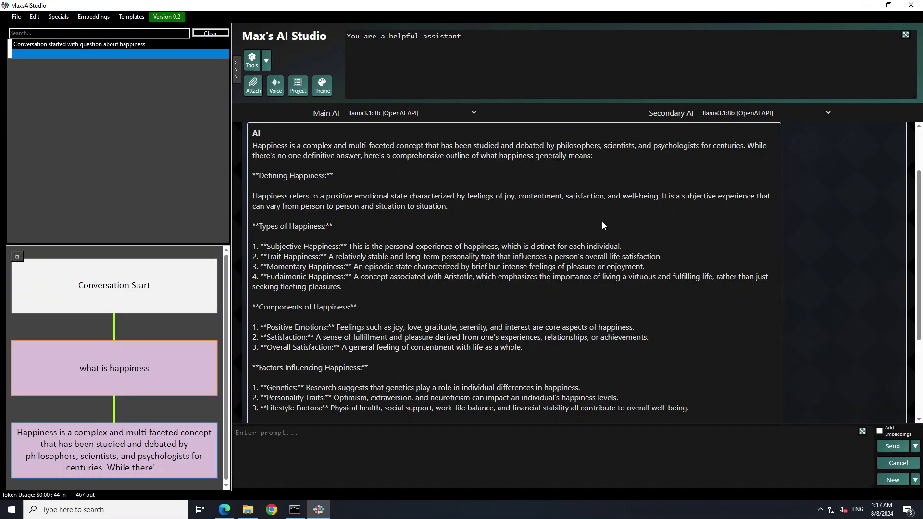
pyautogui.click(267, 62)
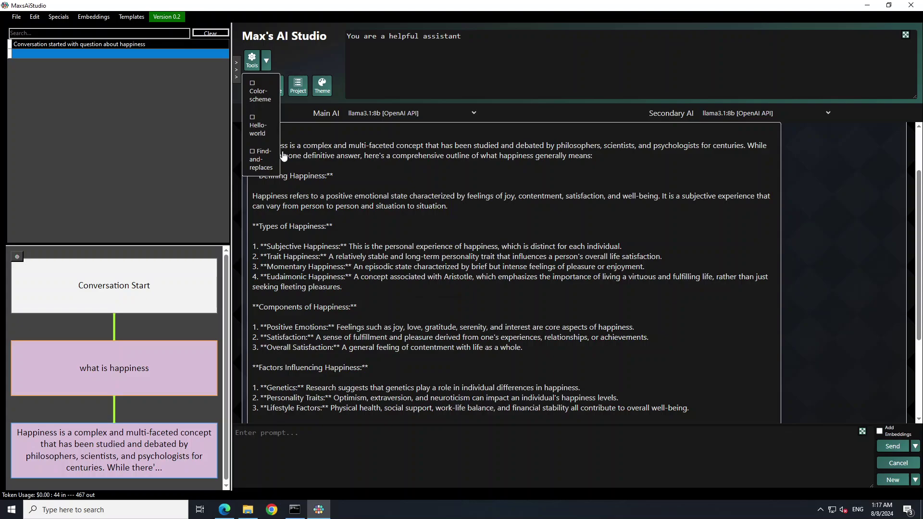
pyautogui.click(416, 209)
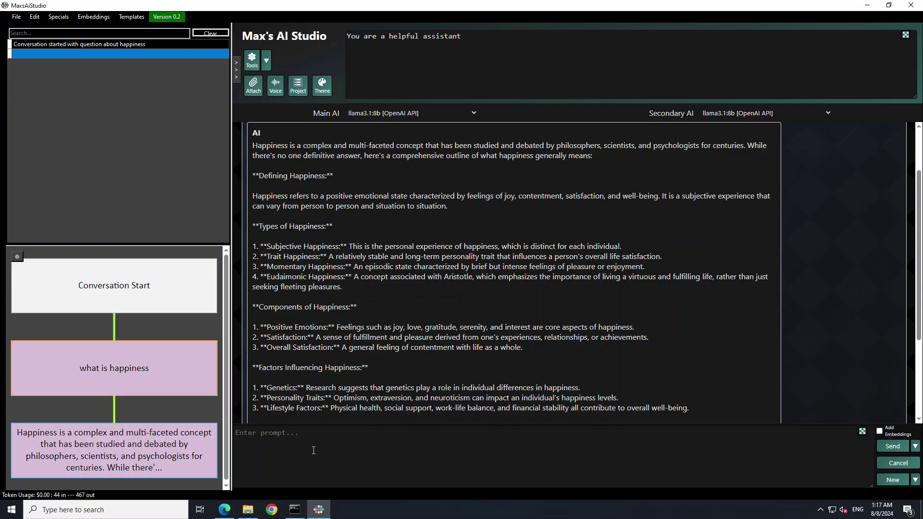
pyautogui.click(284, 436)
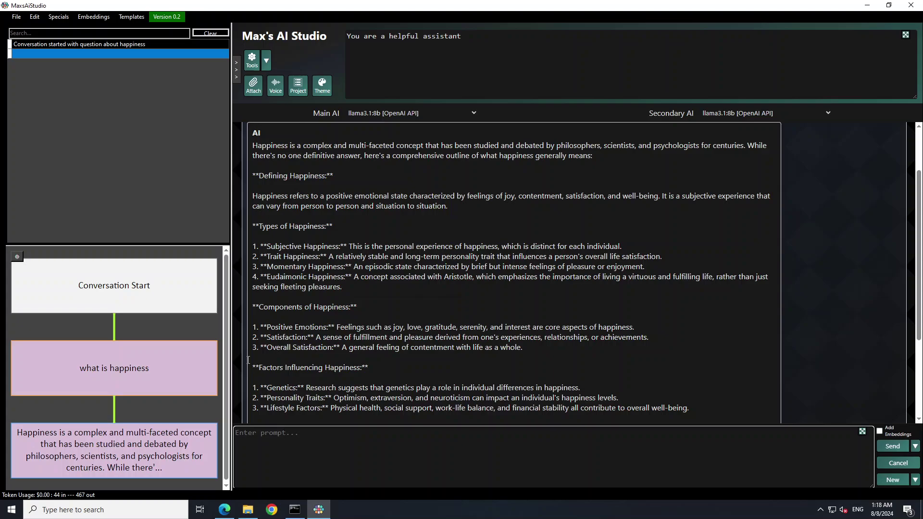
pyautogui.click(98, 18)
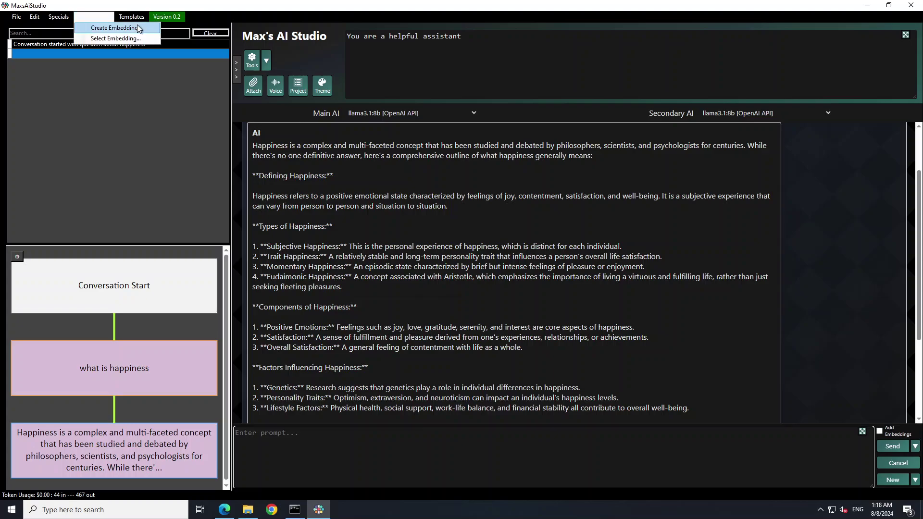
pyautogui.click(16, 18)
pyautogui.click(365, 253)
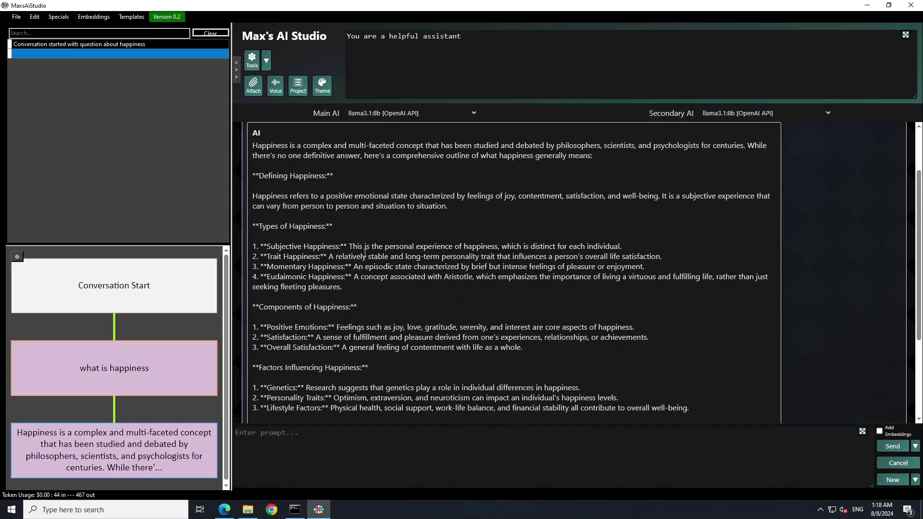